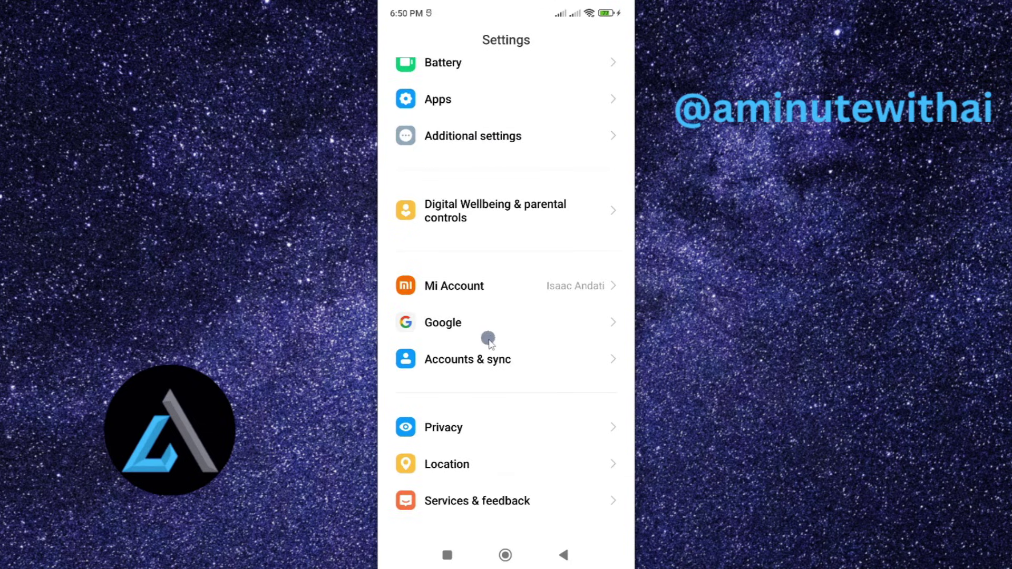
Go to Apps > Manage apps in Settings to list the installed apps.
drag(515, 292, 521, 483)
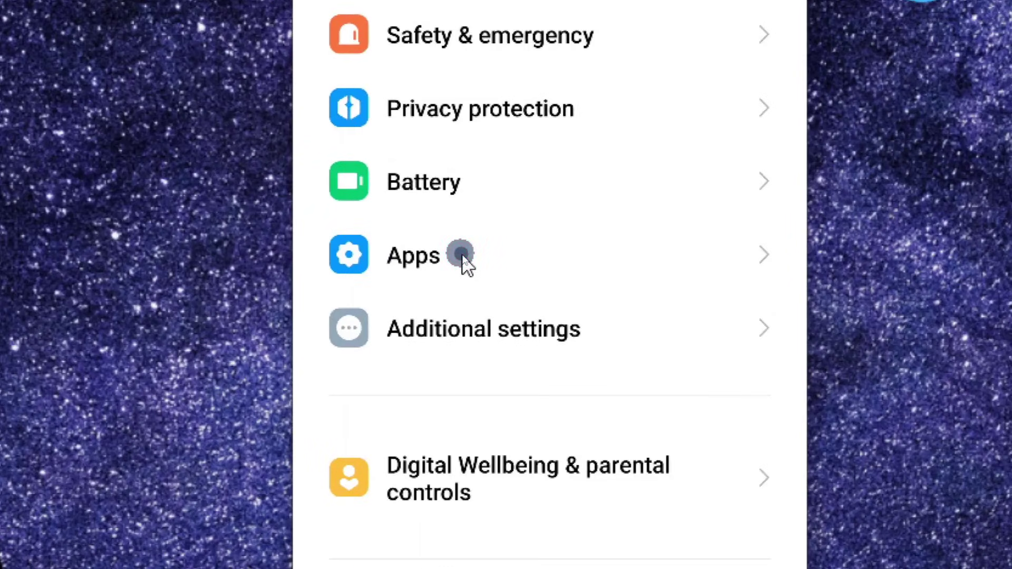
click(461, 256)
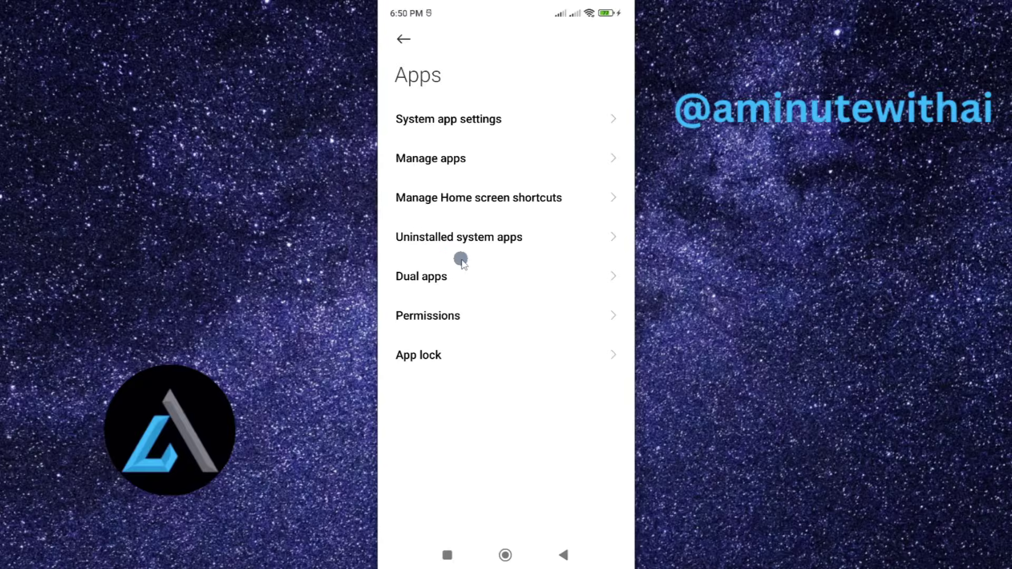
click(594, 75)
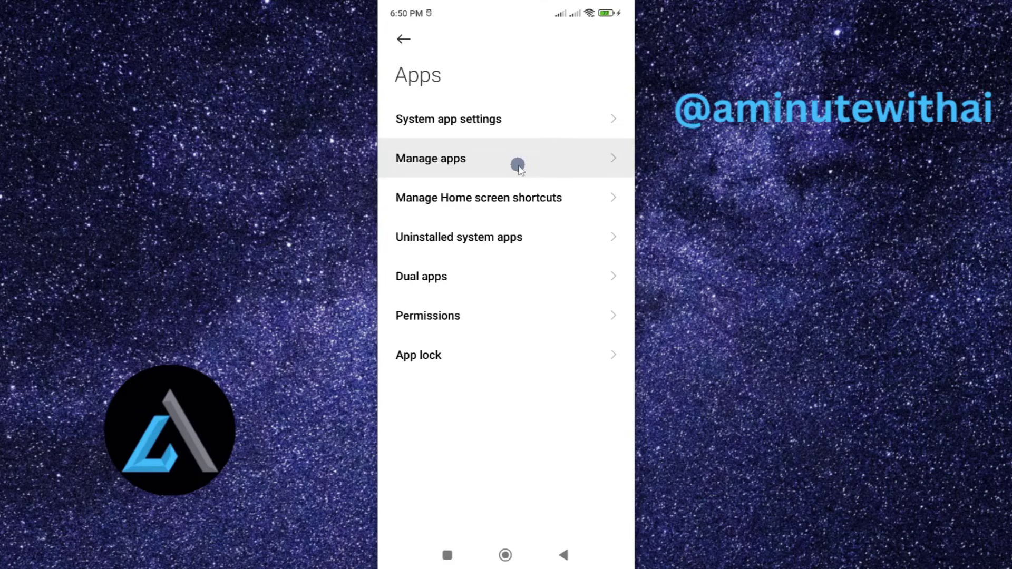
click(518, 166)
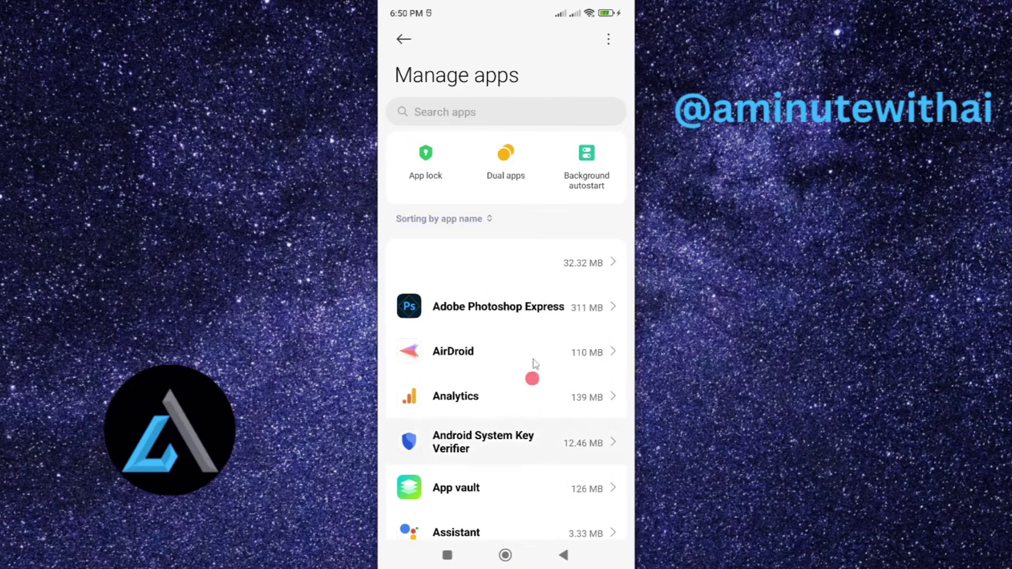
Scroll the installed apps list down until MetaTrader 5 is visible.
drag(533, 373, 547, 310)
drag(567, 379, 577, 296)
drag(600, 437, 574, 208)
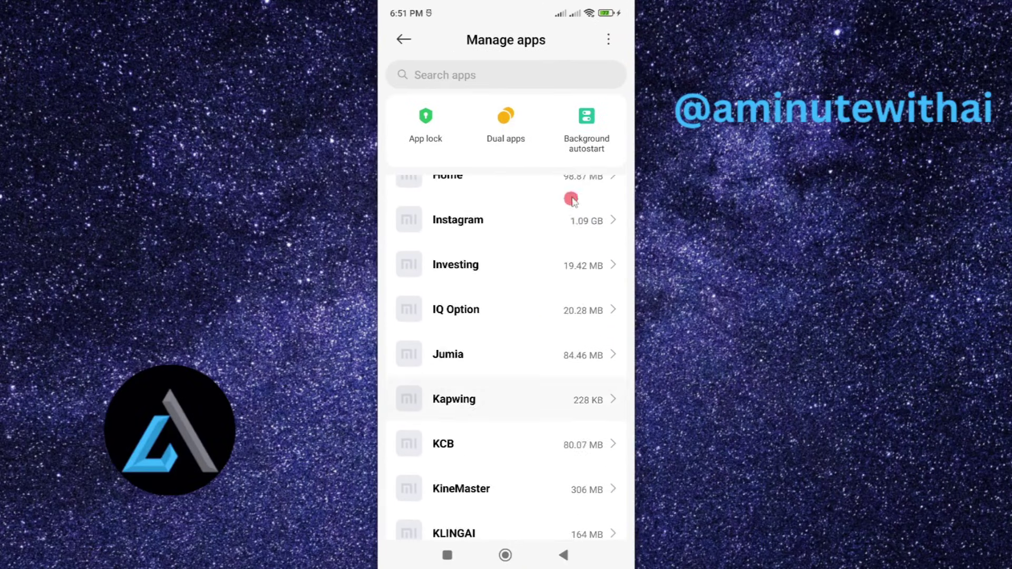
drag(562, 393, 569, 224)
Bring up MetaTrader 5's App info page (version 500.4980, 52.16 MB) from its launcher icon.
click(538, 472)
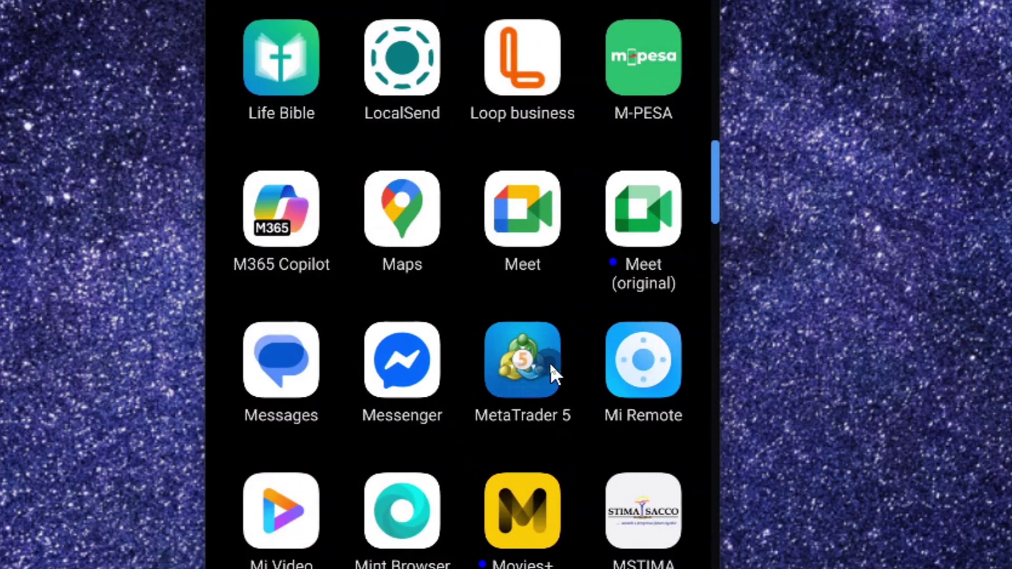
click(550, 367)
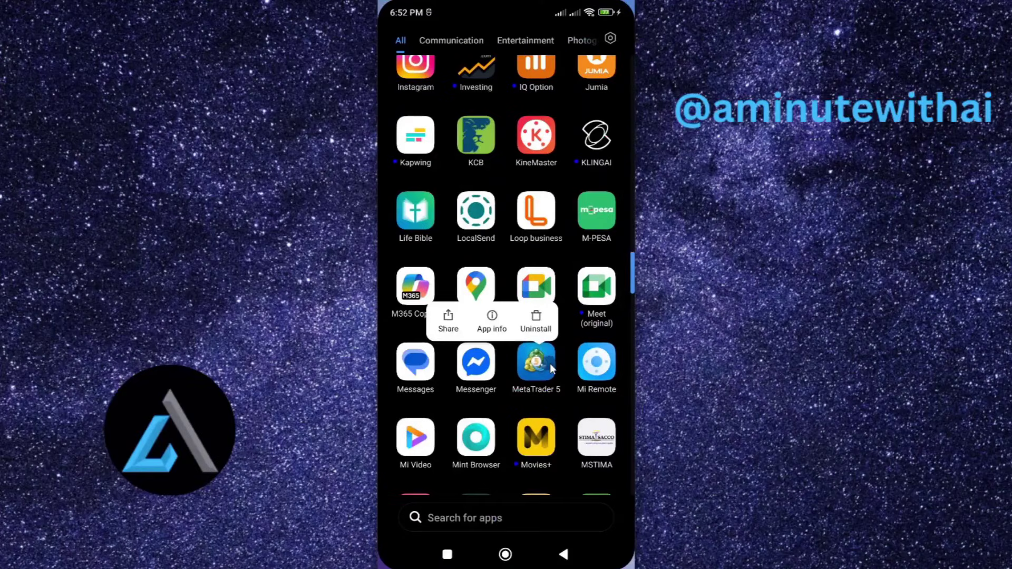
click(494, 320)
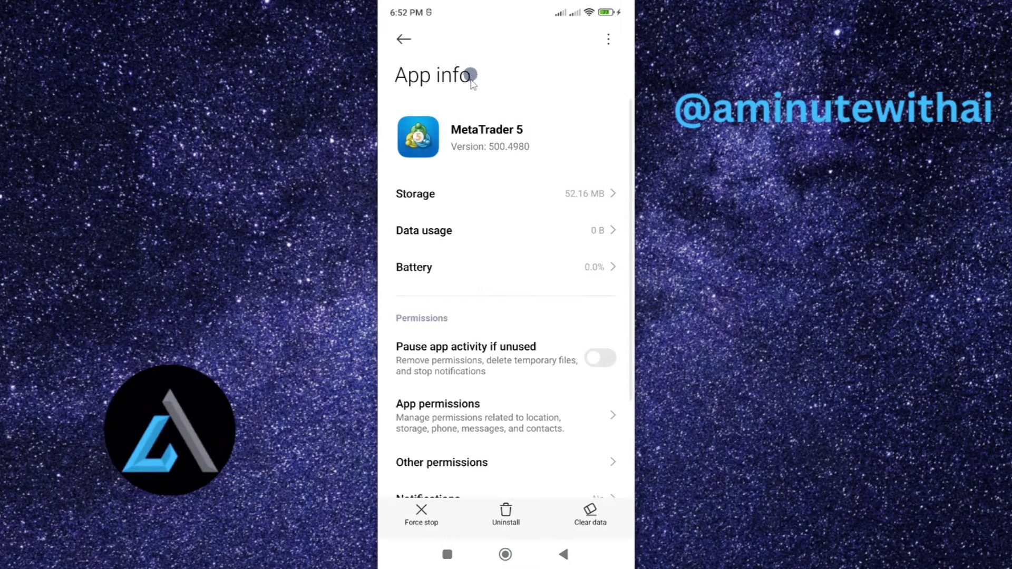
Show MetaTrader 5's storage: 51.71 MB app, 451 KB user data, 81.92 KB cache.
click(515, 283)
scroll(513, 406, down, 2)
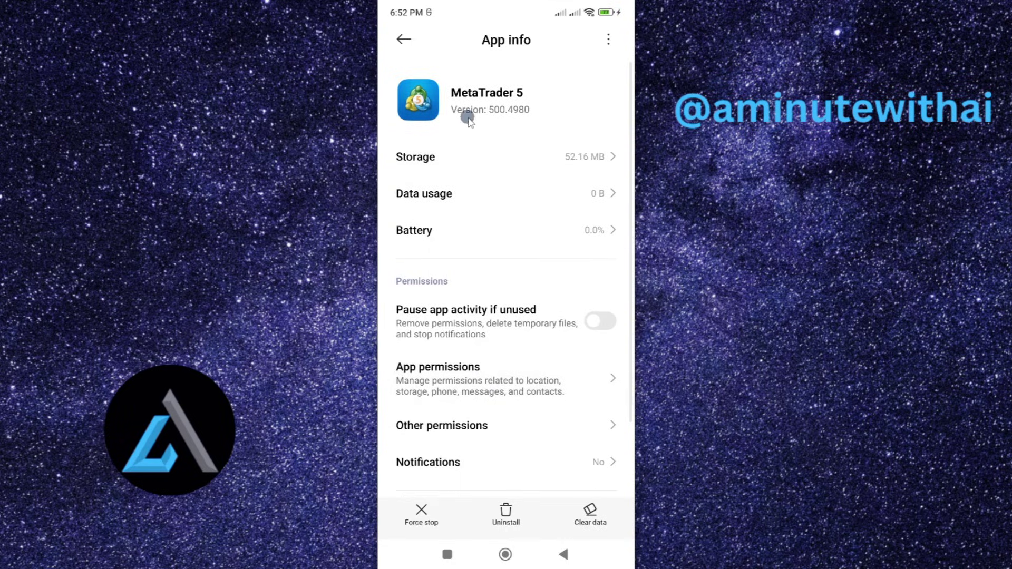
click(607, 519)
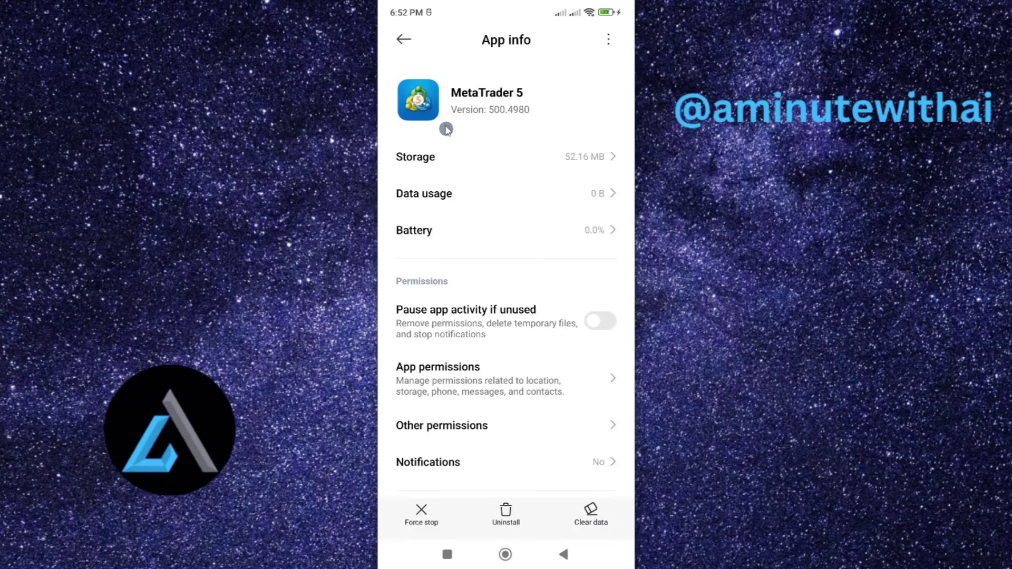
click(446, 158)
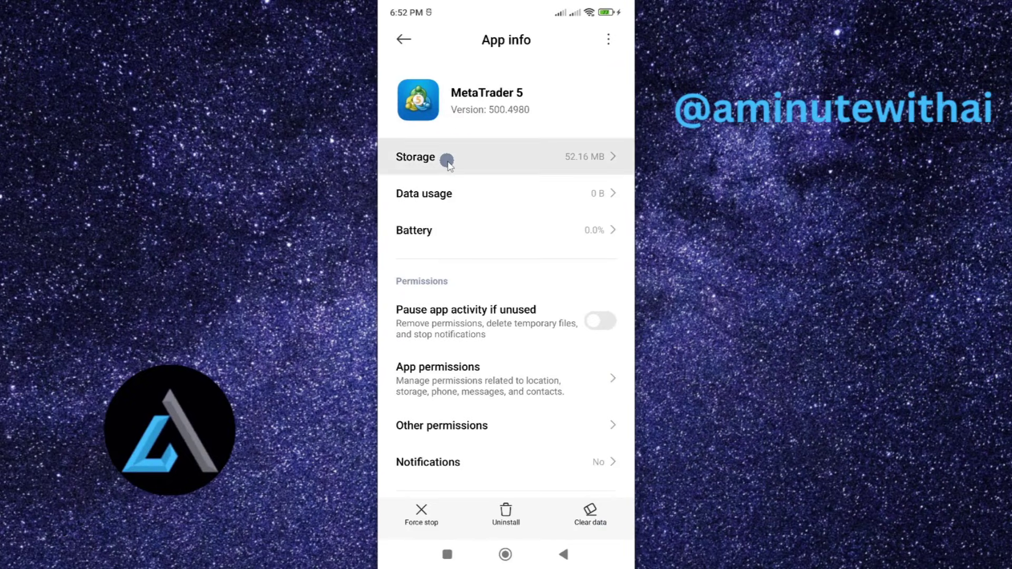
click(553, 229)
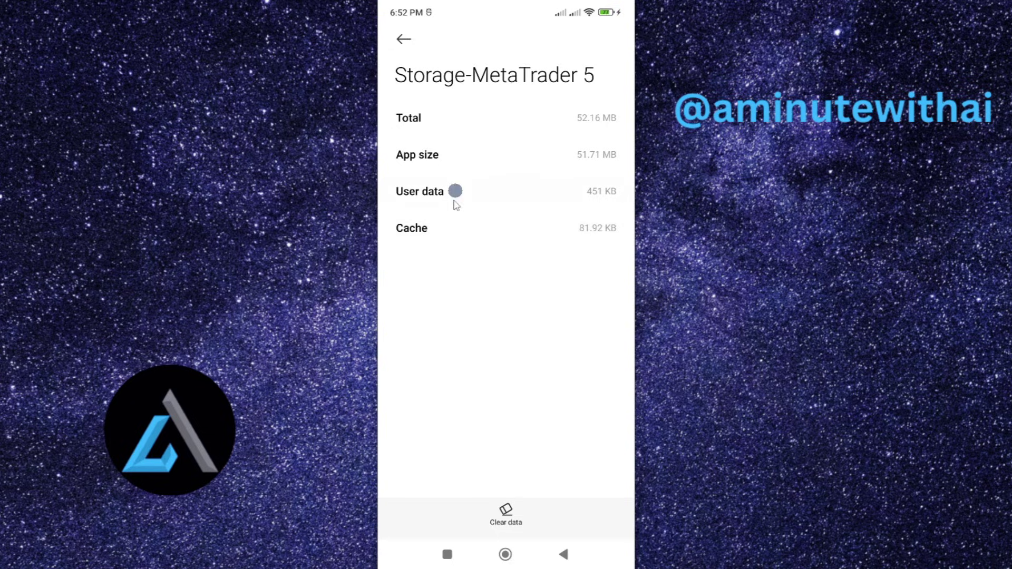
Clear only MetaTrader 5's cache, reducing it from 81.92 KB to 0 B.
click(451, 232)
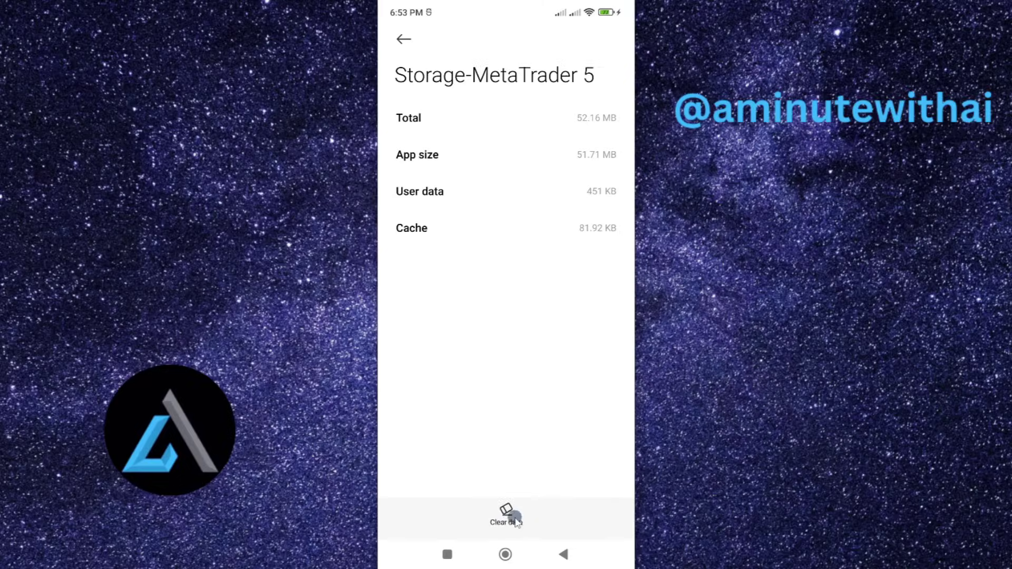
click(485, 519)
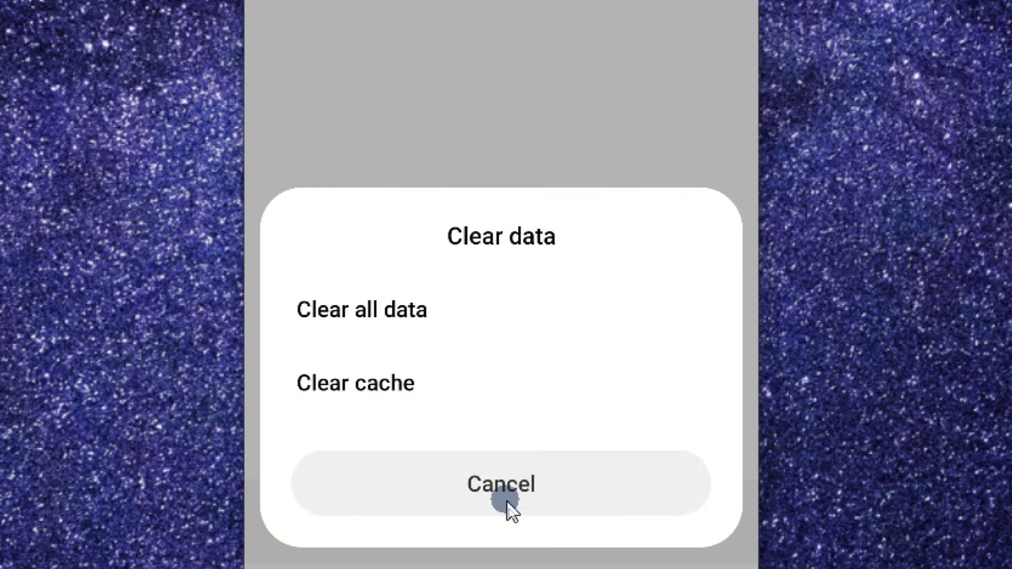
click(453, 309)
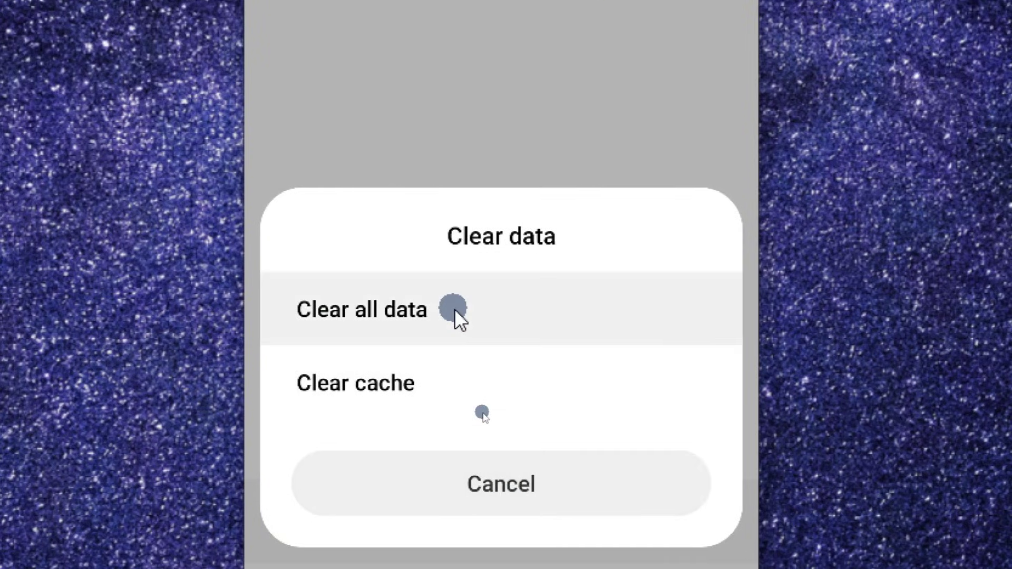
click(450, 387)
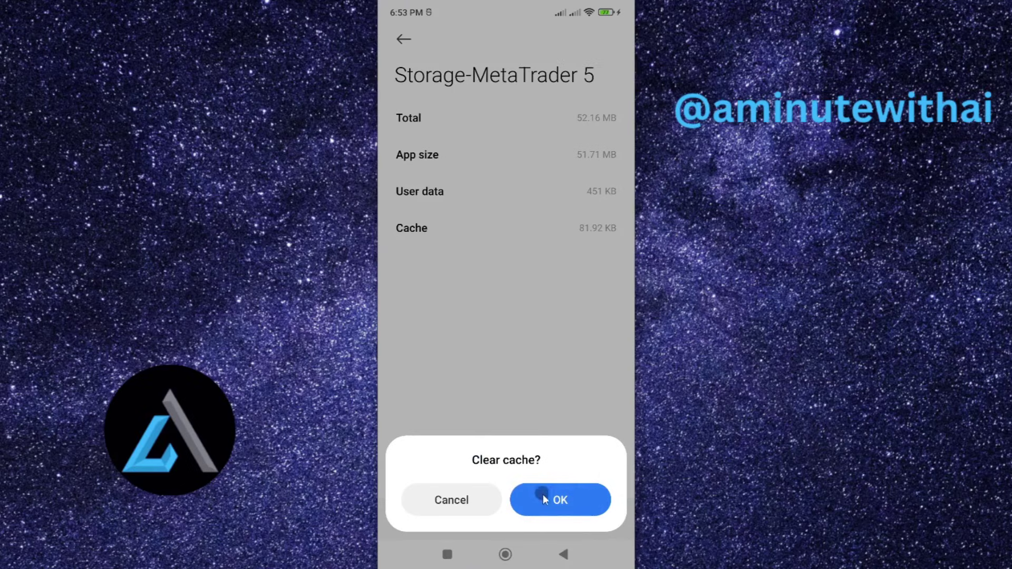
click(581, 499)
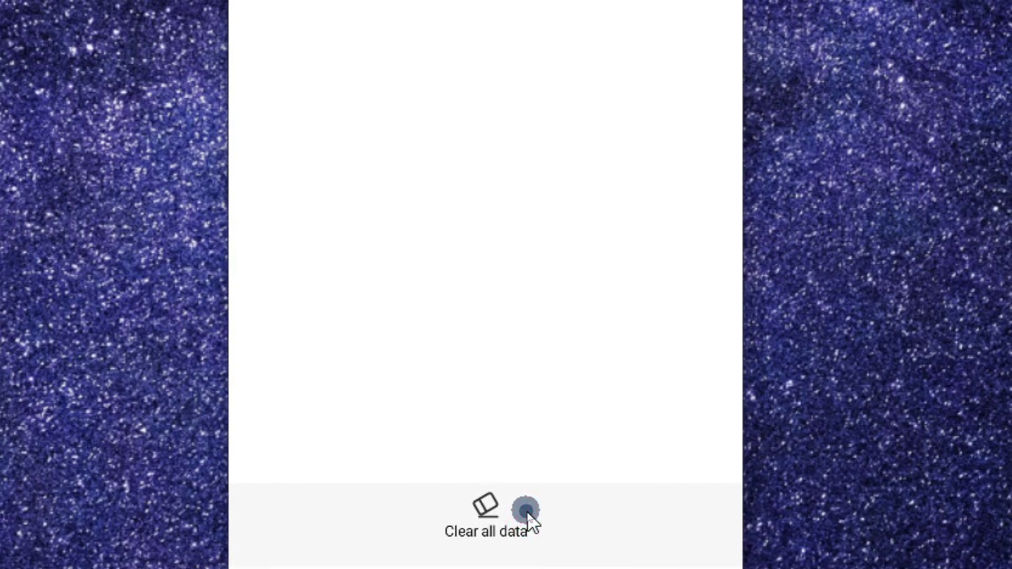
Delete all MetaTrader 5 data, leaving user data and cache at 0 B (51.71 MB total).
click(527, 512)
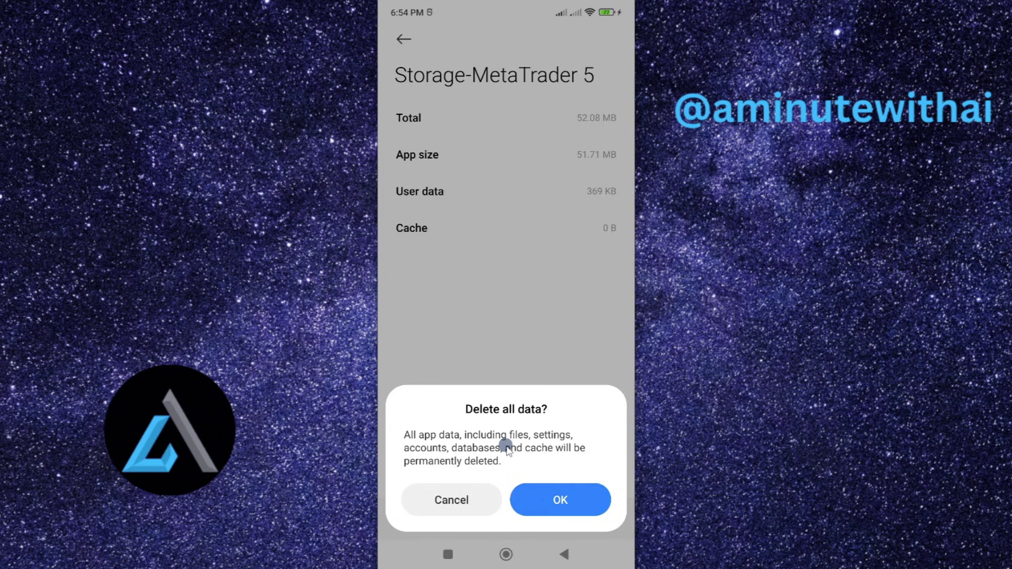
click(561, 501)
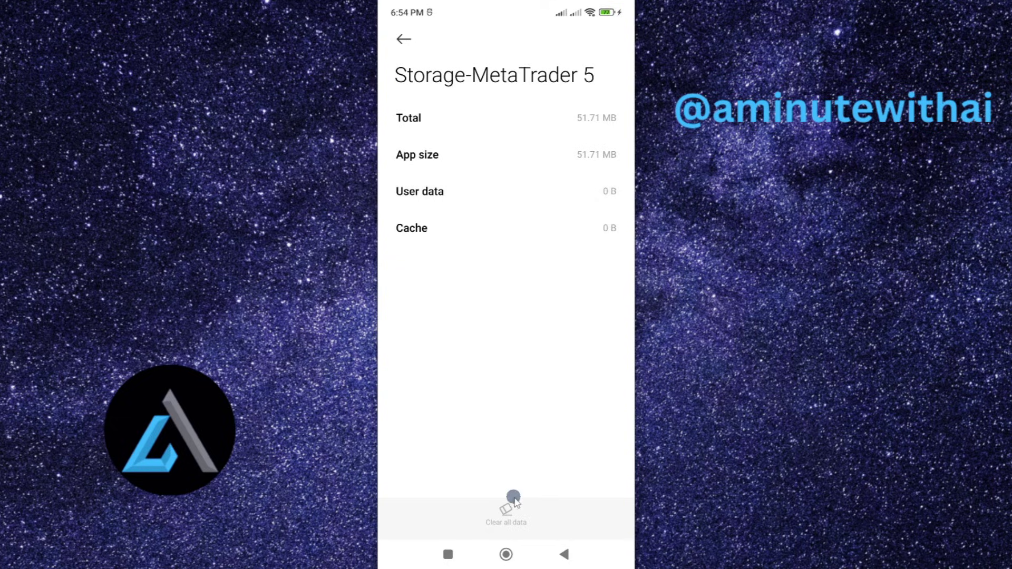
Return to the main home screen page and start Google Play Store.
click(505, 553)
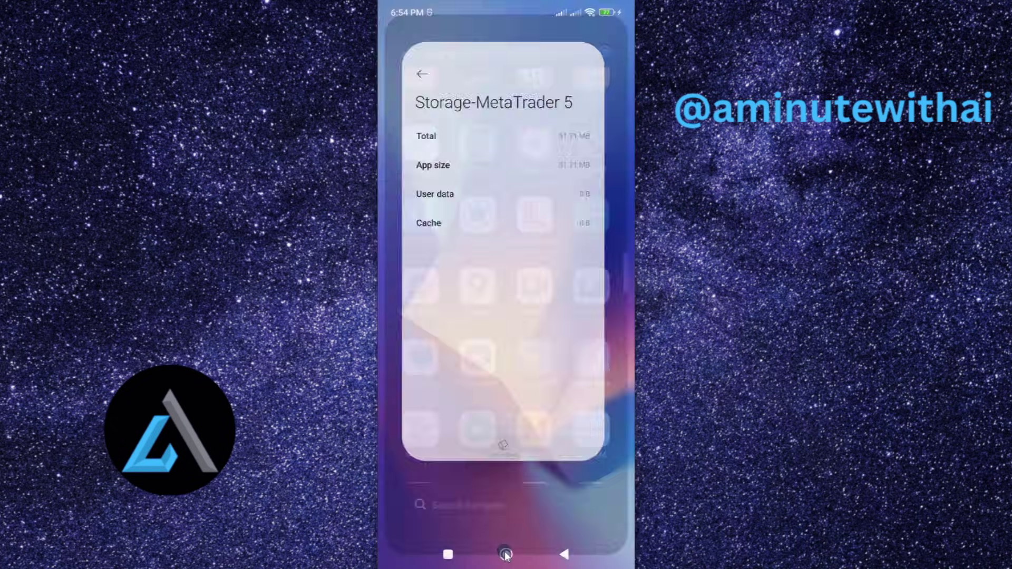
click(505, 553)
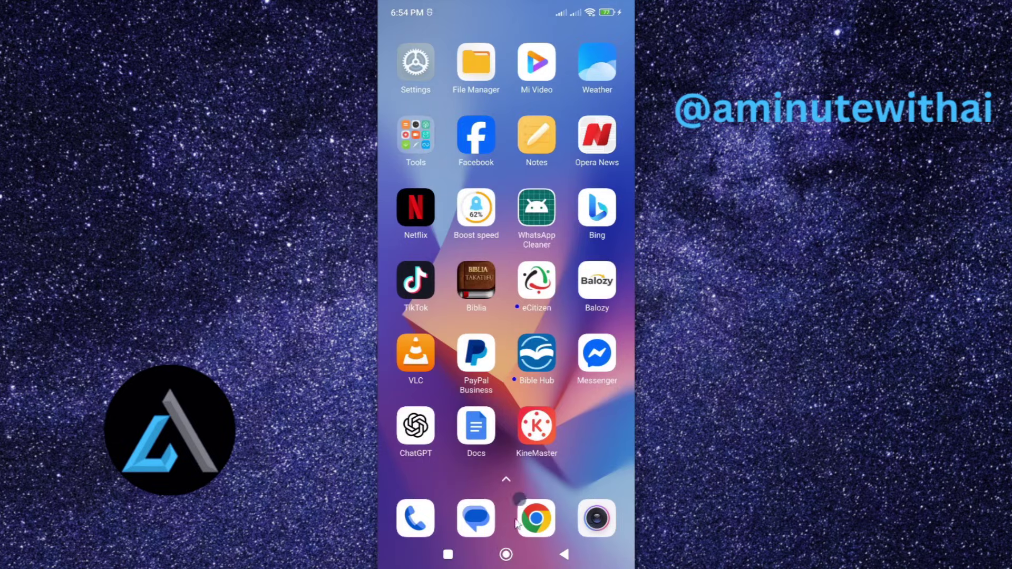
click(507, 555)
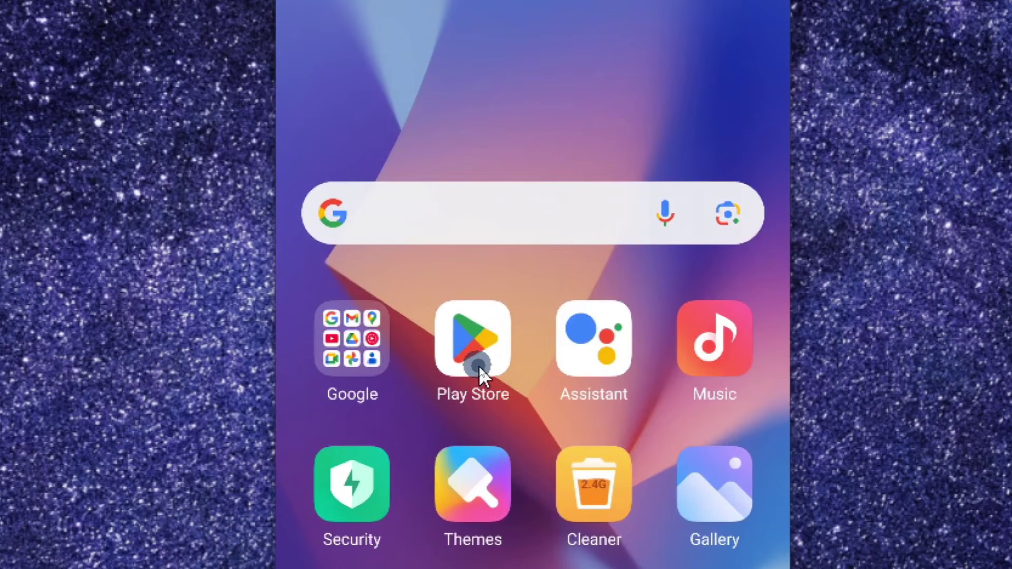
click(478, 366)
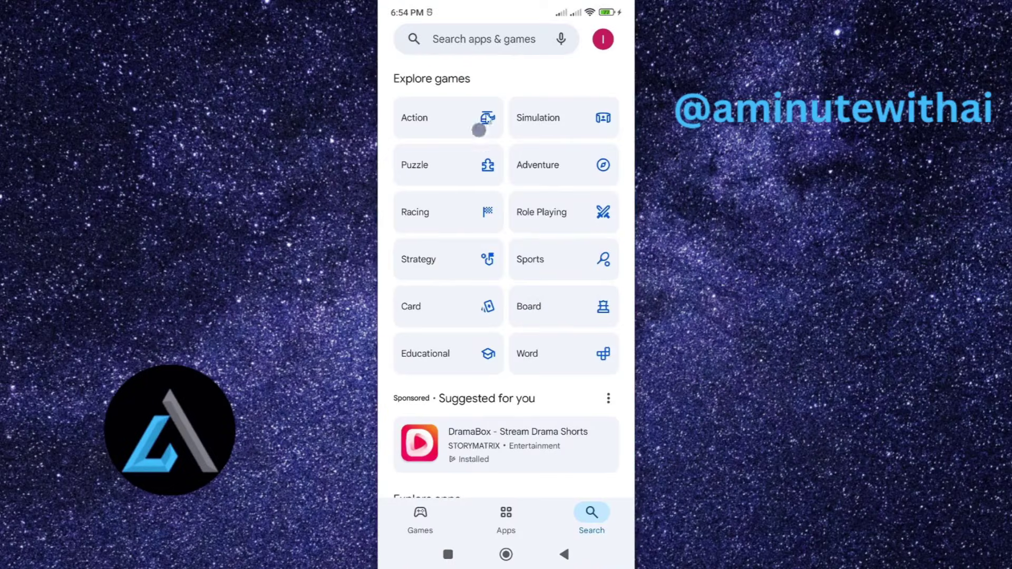
Search Play Store for 'metatrader 5' and open the MetaTrader 5 — Forex, Stocks page.
click(495, 47)
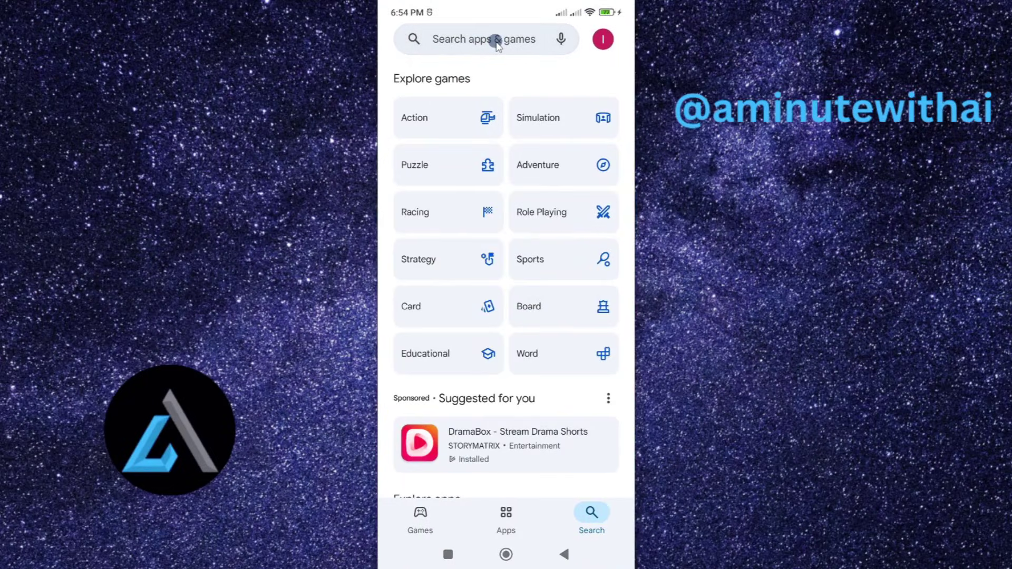
click(495, 41)
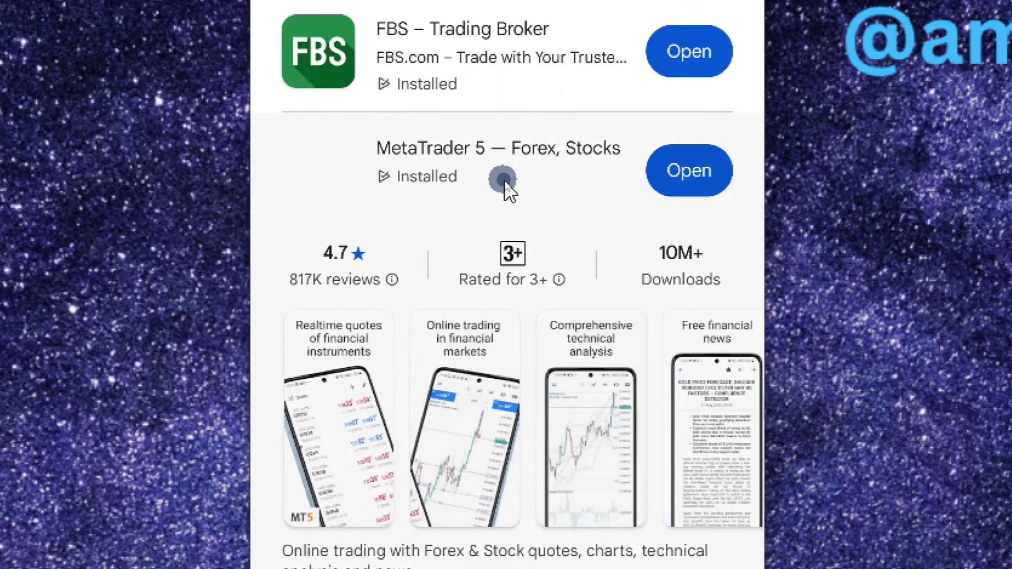
click(503, 180)
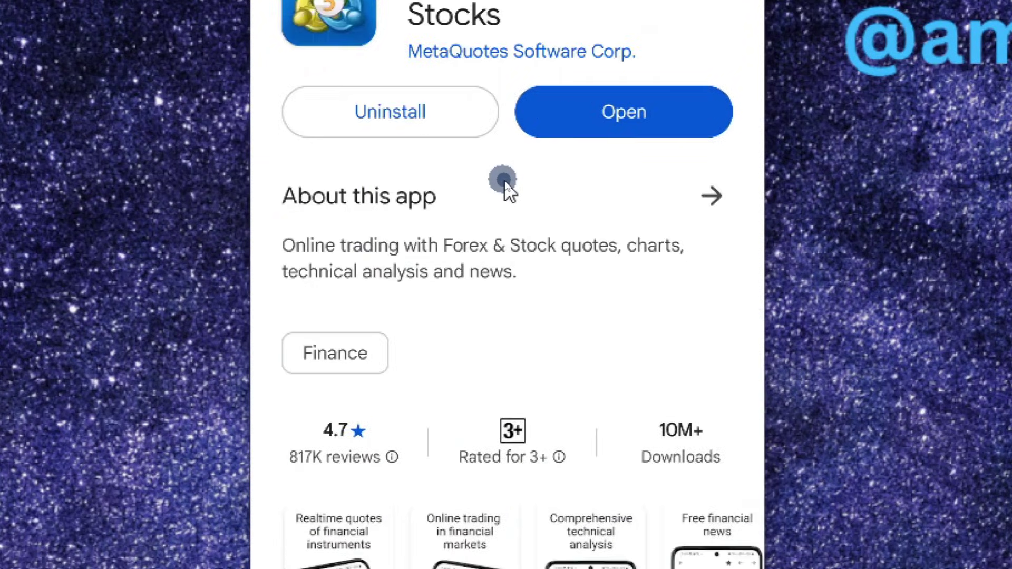